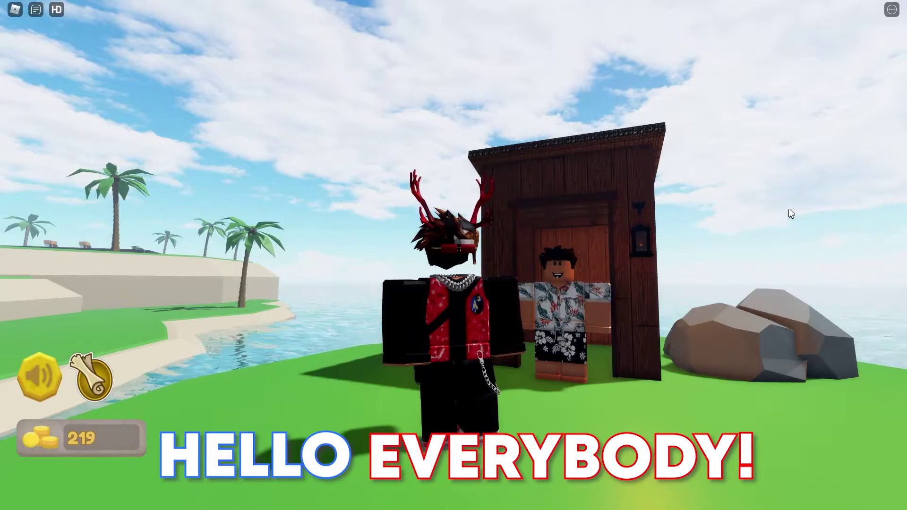
key("s")
key("a")
key("a")
key("w")
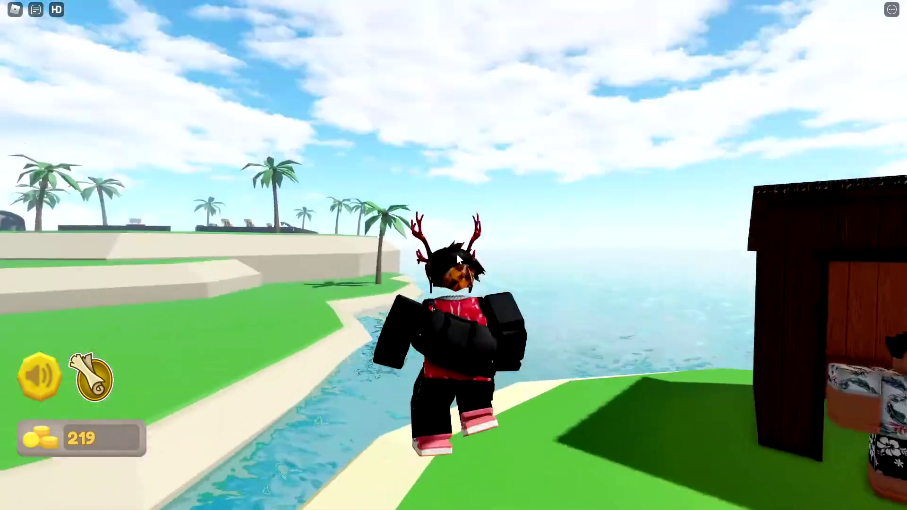
key("space")
key("w")
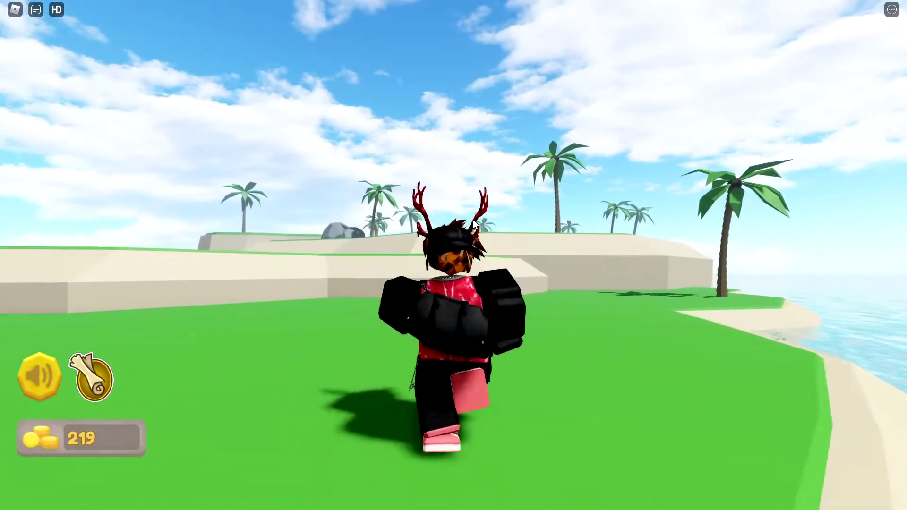
key("a")
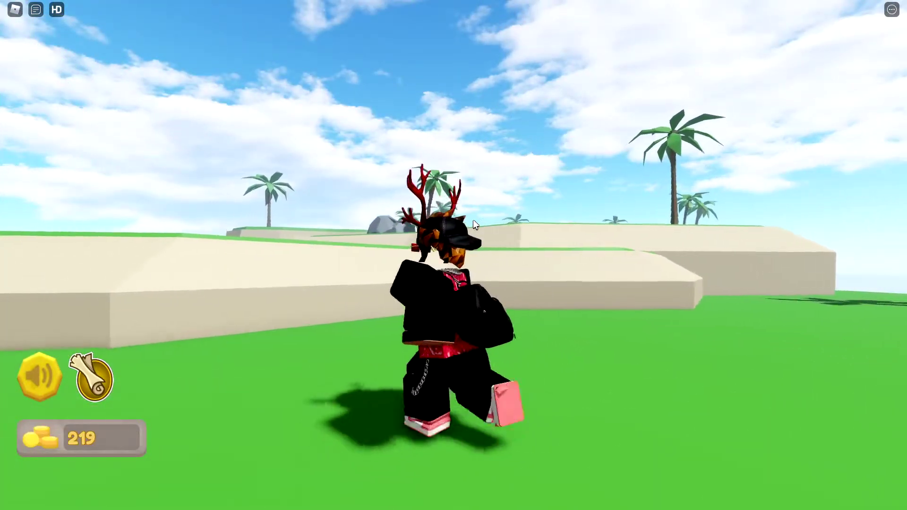
key("w")
key("space")
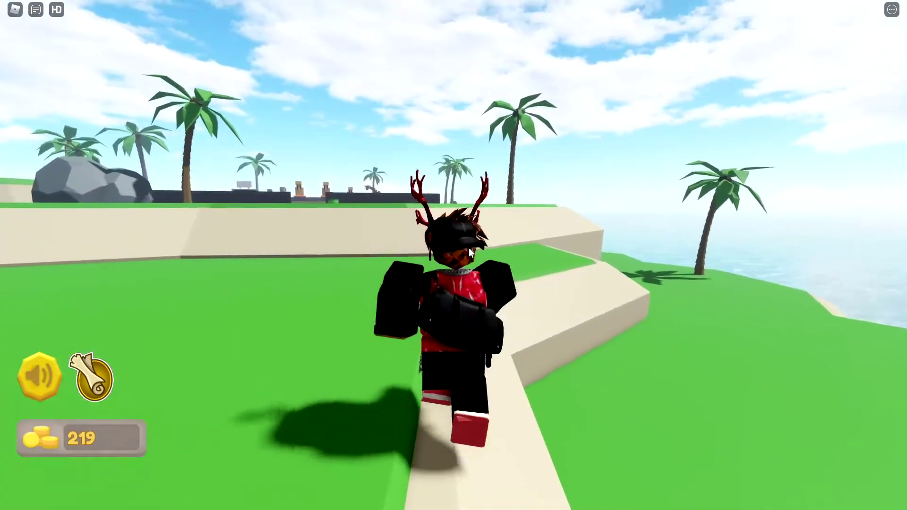
key("a")
key("s")
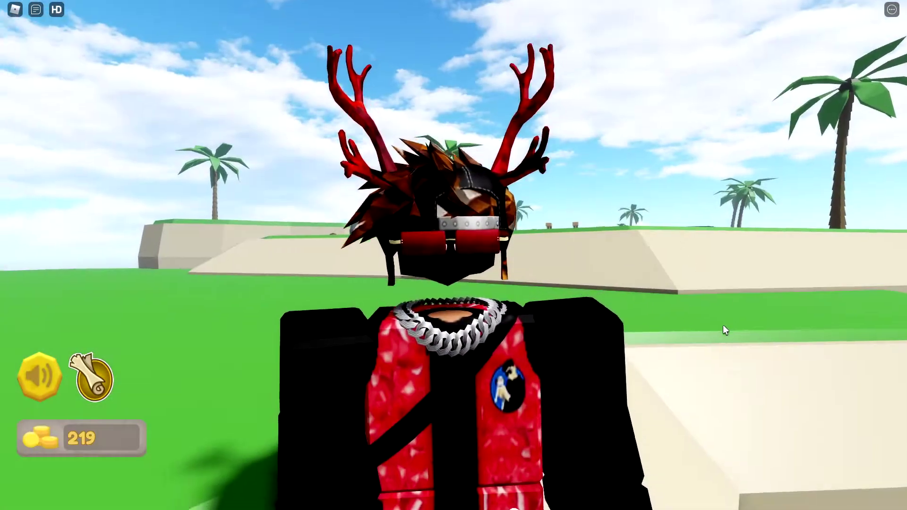
key("w")
key("shift")
key("shift")
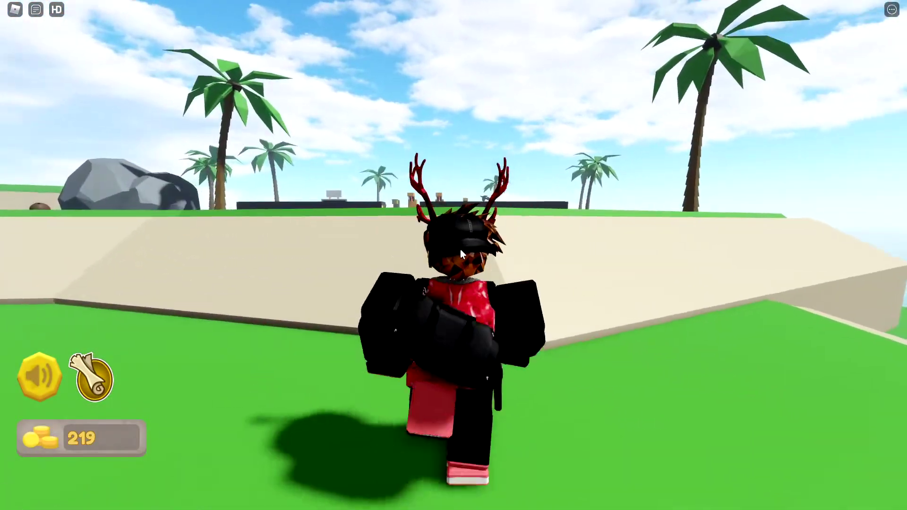
key("s")
key("space")
key("w")
key("s")
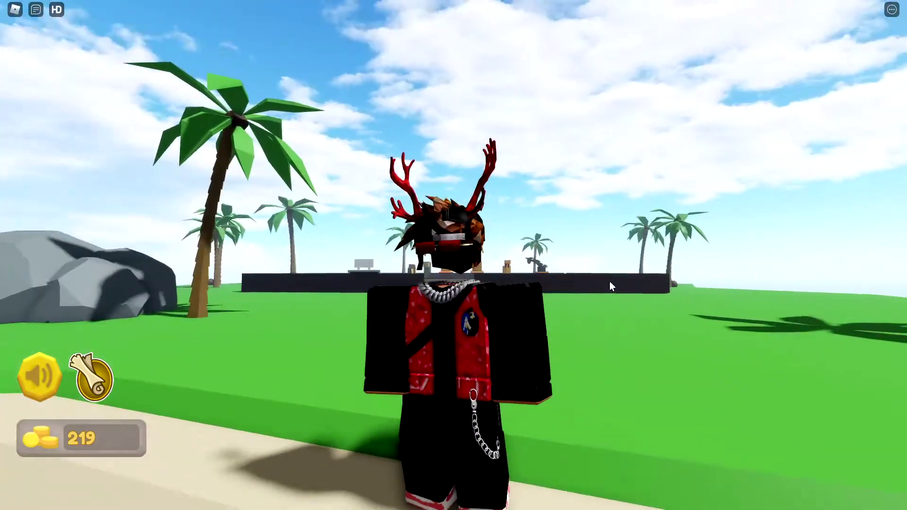
key("w")
key("shift")
key("shift")
key("a")
key("space")
key("w")
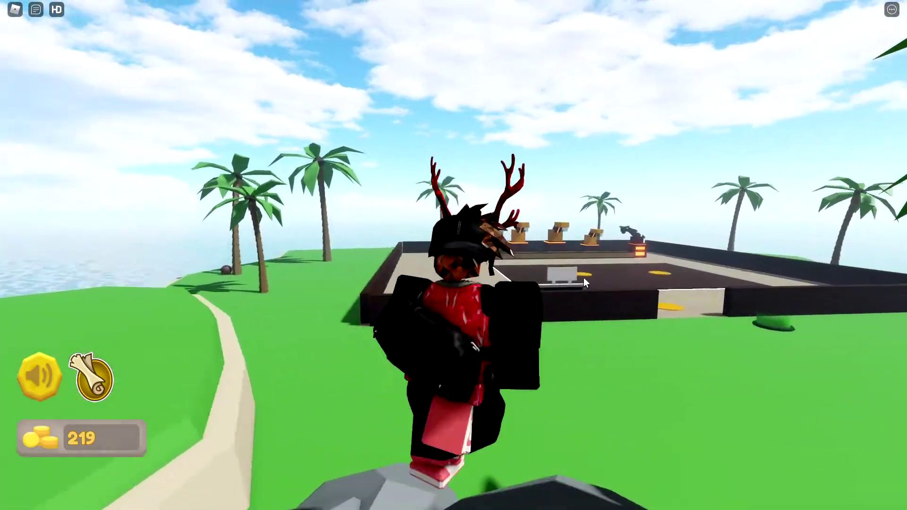
key("s")
key("space")
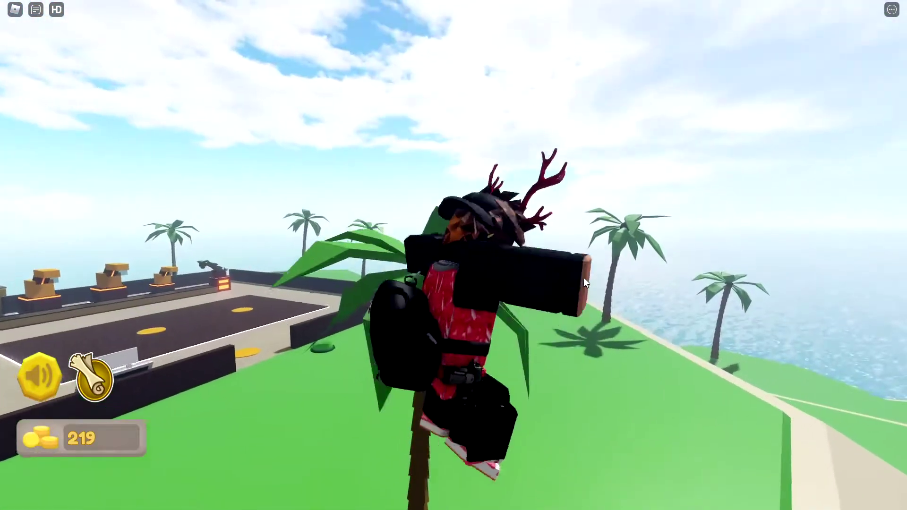
key("shift")
key("w")
key("shift")
key("s")
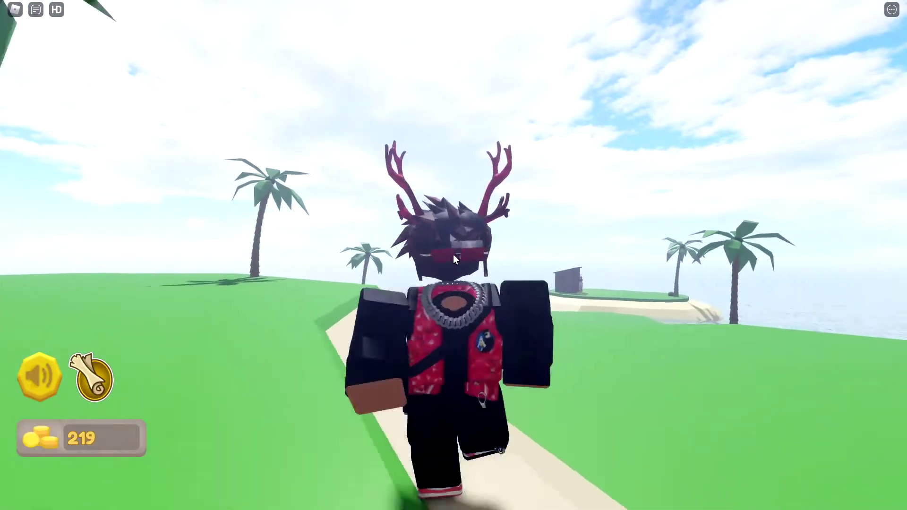
key("w")
key("w")
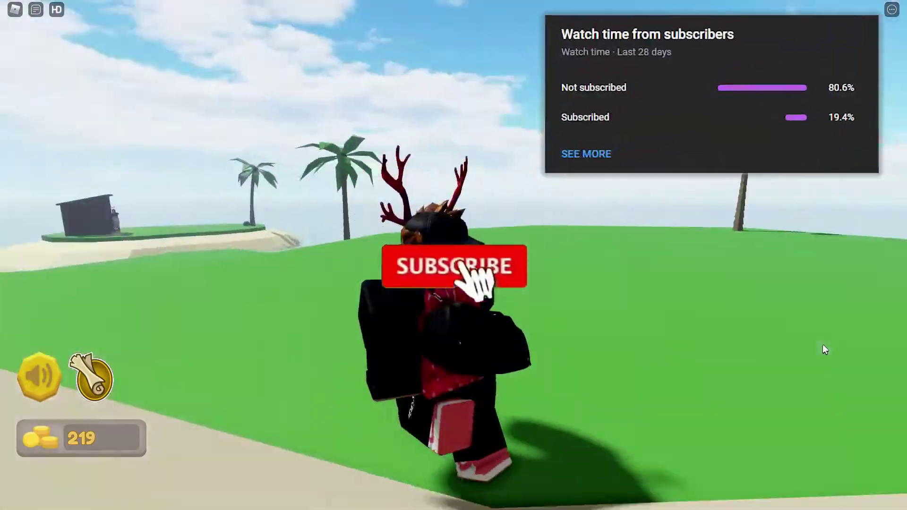
key("w")
key("s")
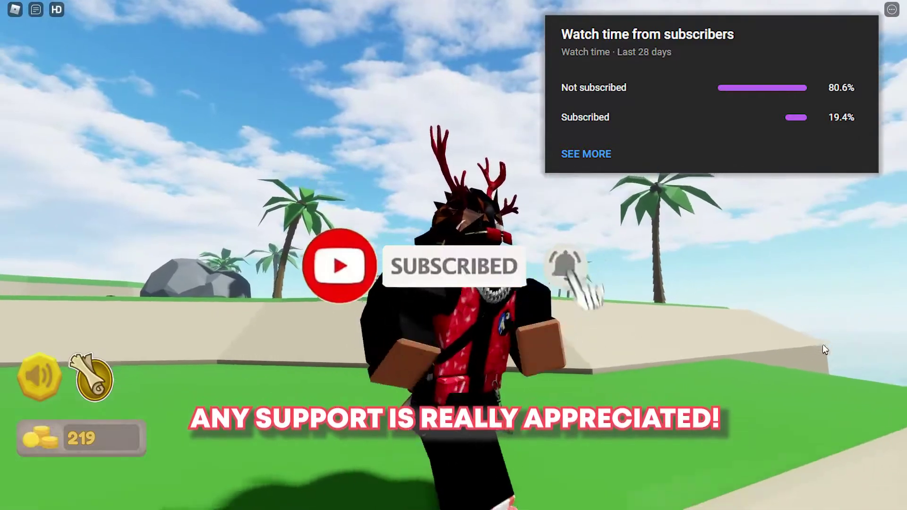
key("w")
Return to the small island and interact with the quest giver at the wooden hut.
key("w")
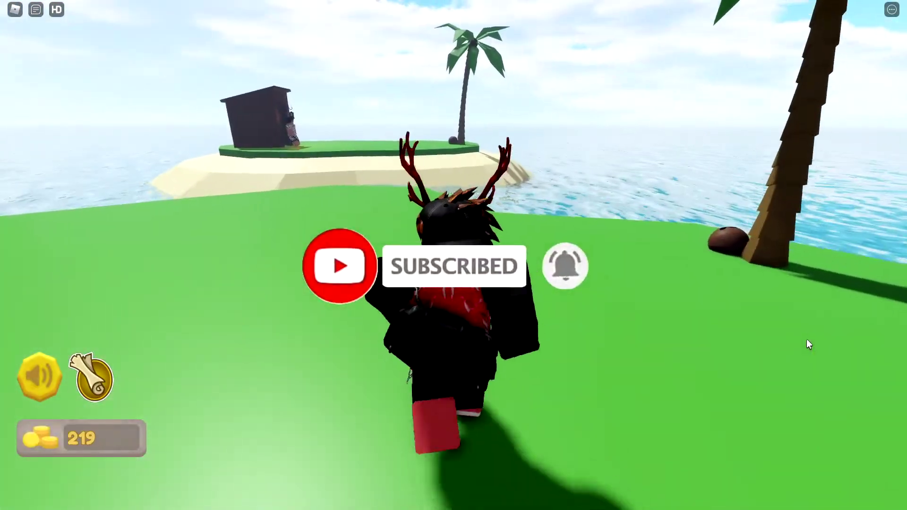
key("s")
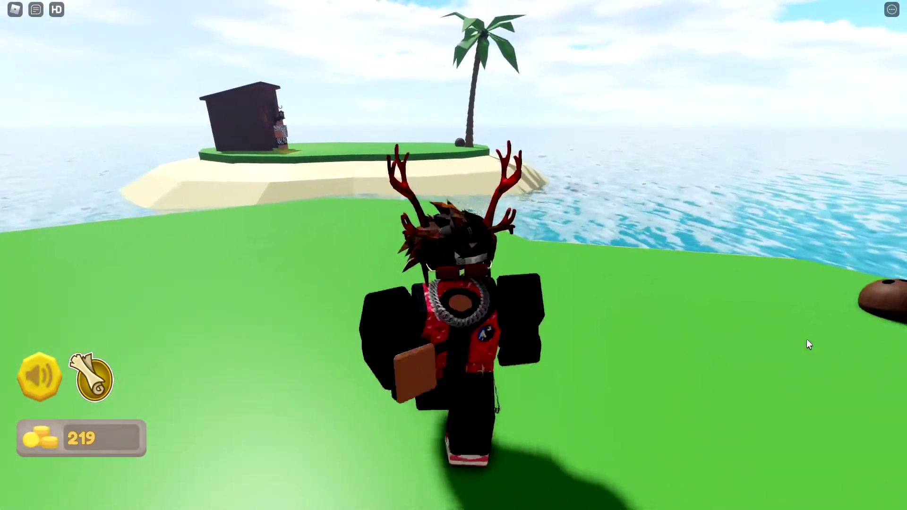
key("w")
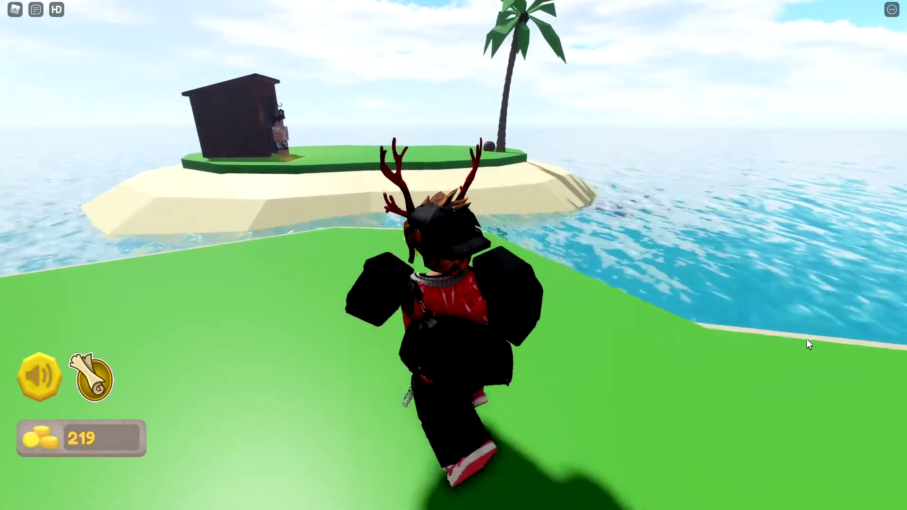
key("space")
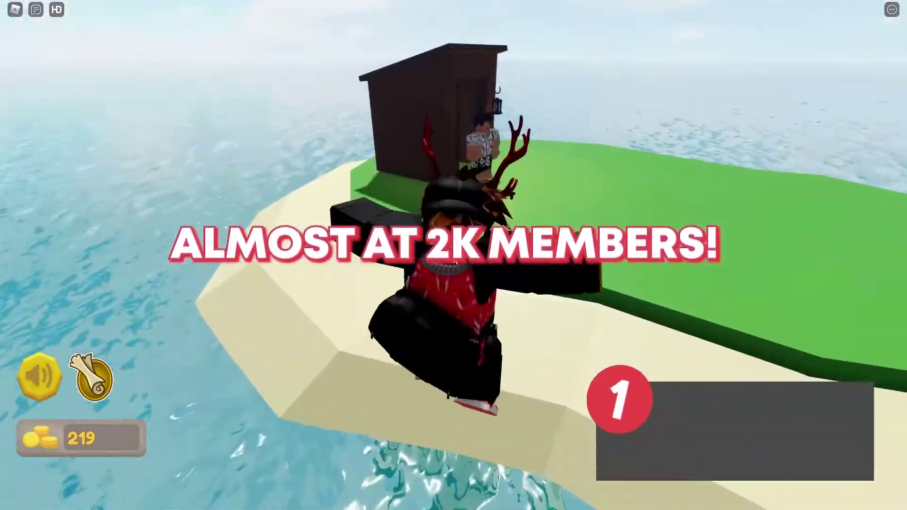
key("w")
key("e")
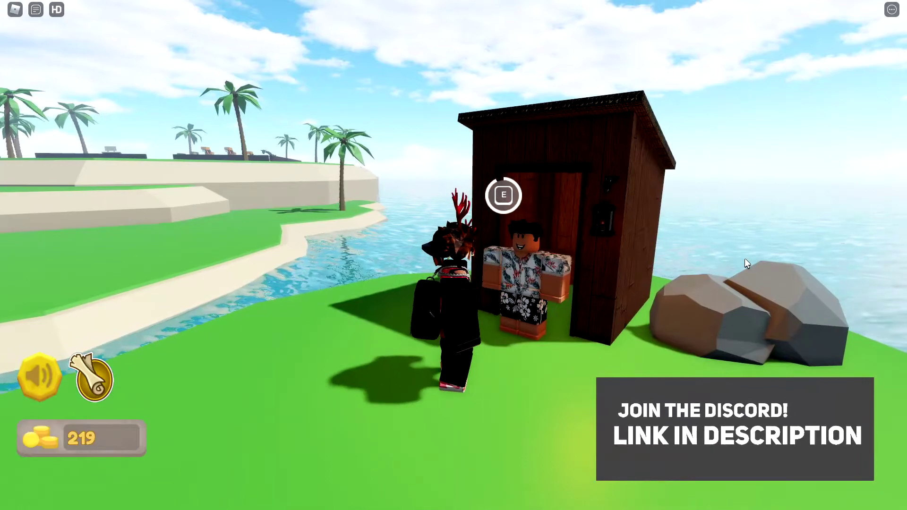
Close the quest's Reflect message.
key("s")
key("w")
key("s")
key("w")
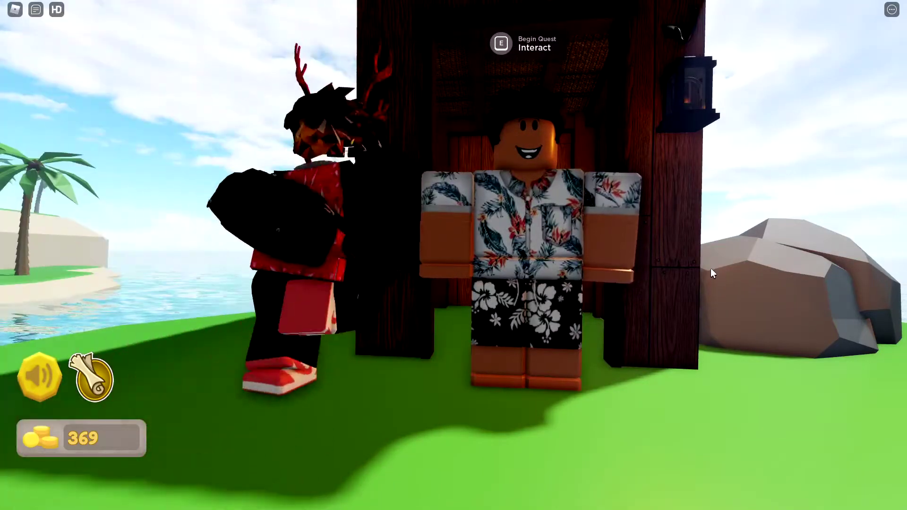
key("s")
key("s")
key("w")
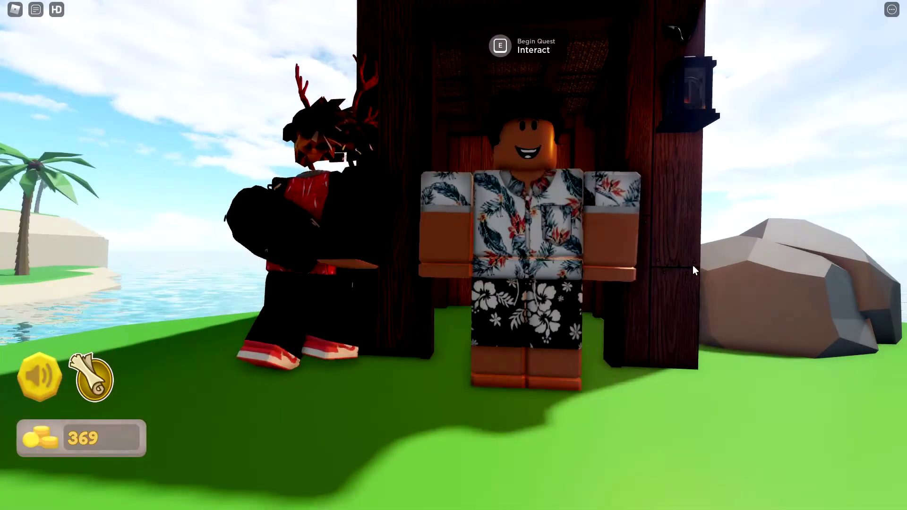
key("s")
key("s")
key("d")
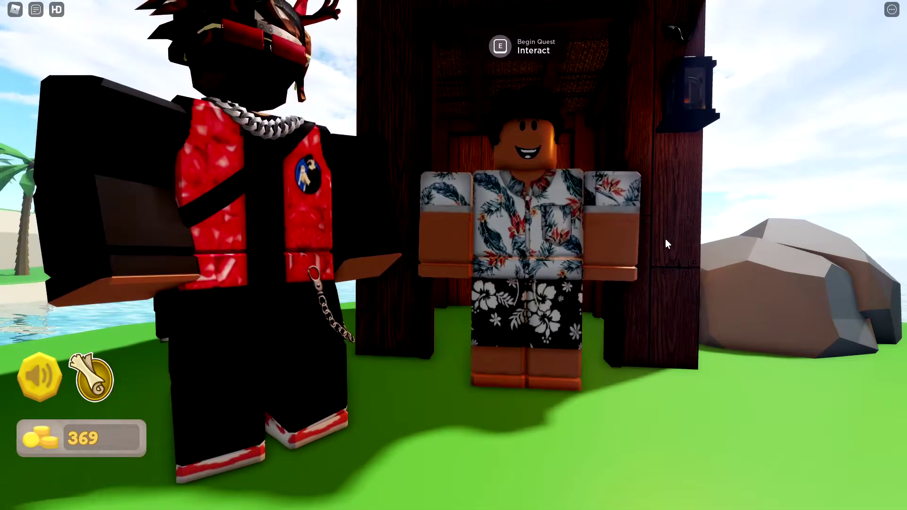
key("w")
key("s")
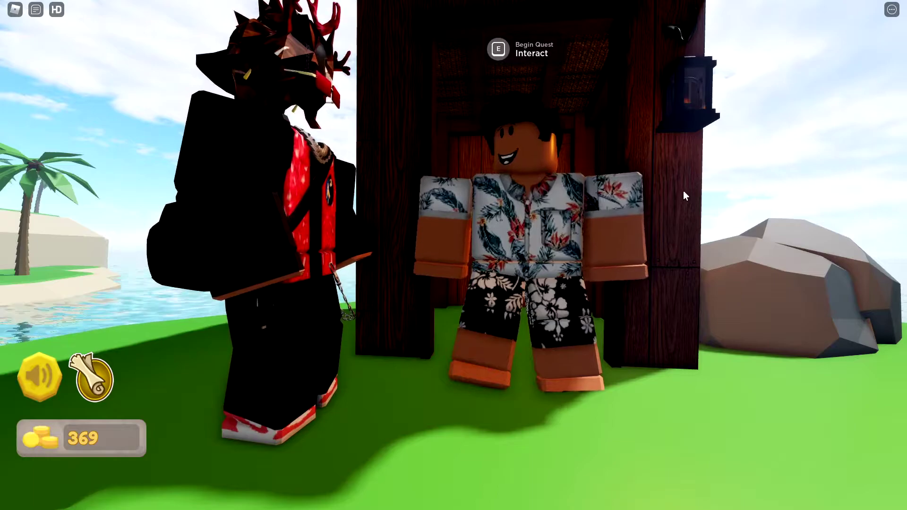
key("s")
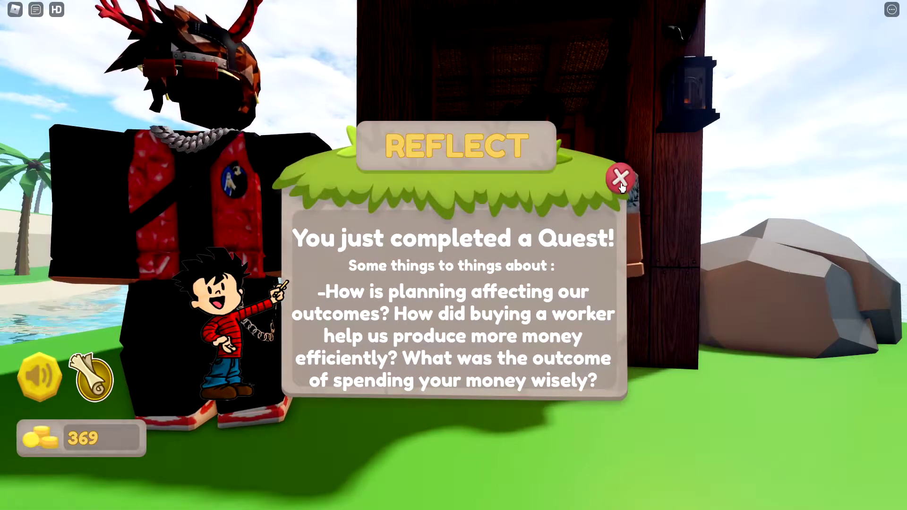
left_click(621, 188)
key("d")
key("a")
key("w")
key("d")
key("s")
key("d")
key("w")
key("s")
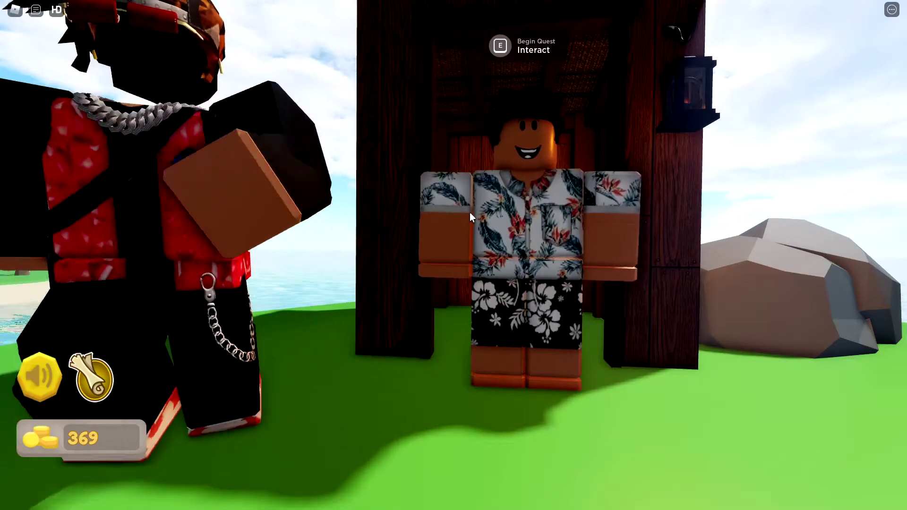
key("w")
key("s")
key("w")
key("d")
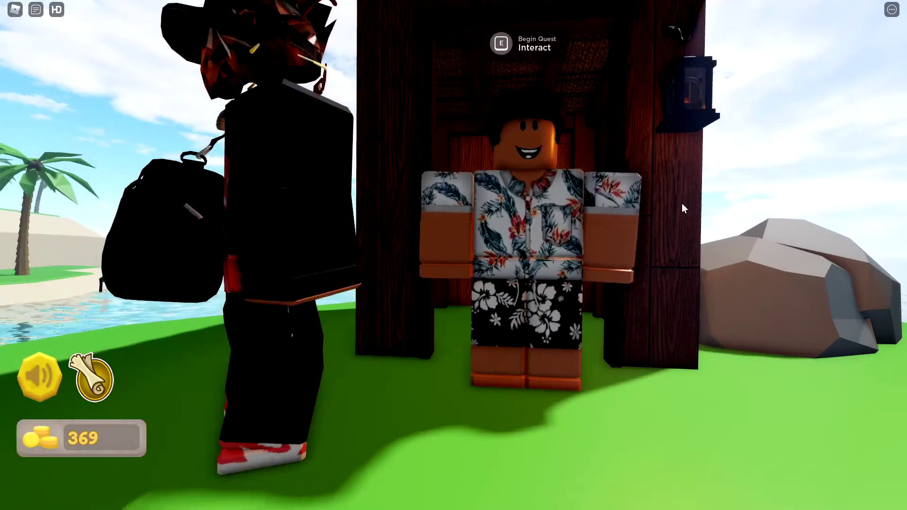
key("s")
key("w")
key("d")
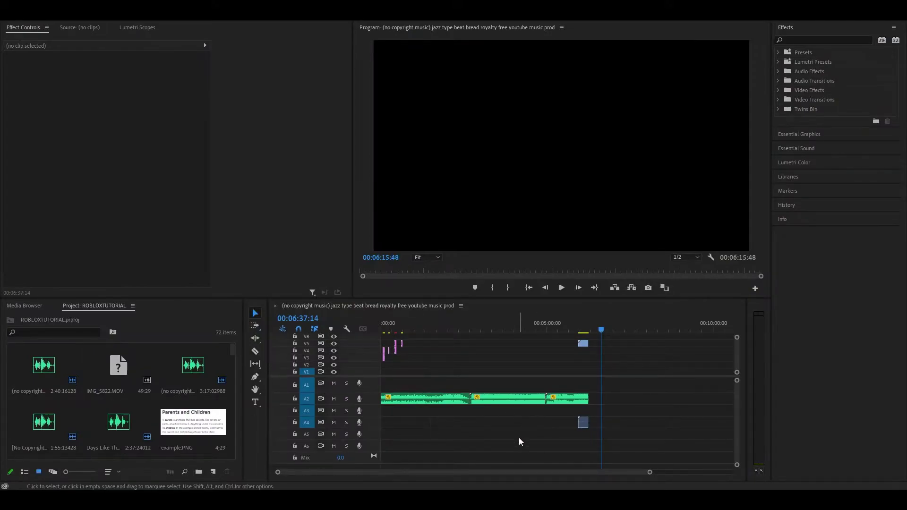
left_click_drag(231, 351, 228, 455)
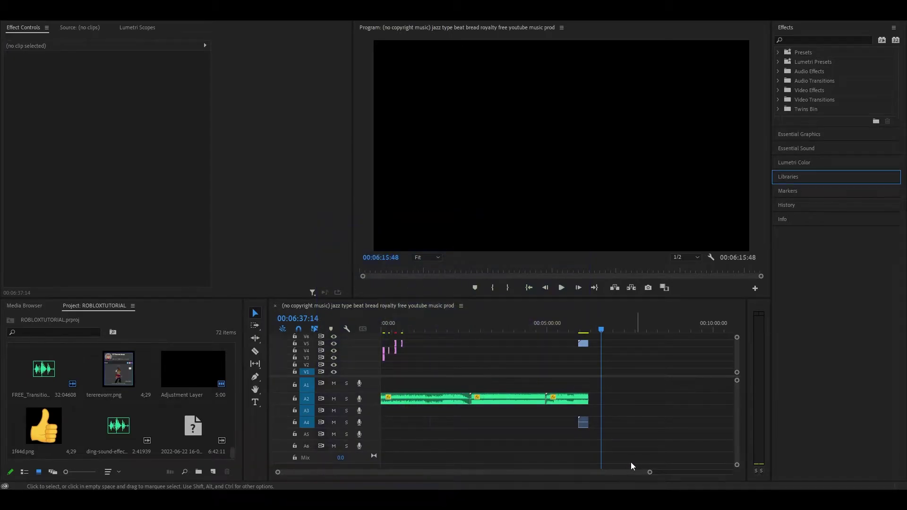
mouse_move(651, 474)
left_mouse_down()
mouse_move(446, 469)
mouse_move(394, 479)
mouse_move(647, 472)
left_mouse_up()
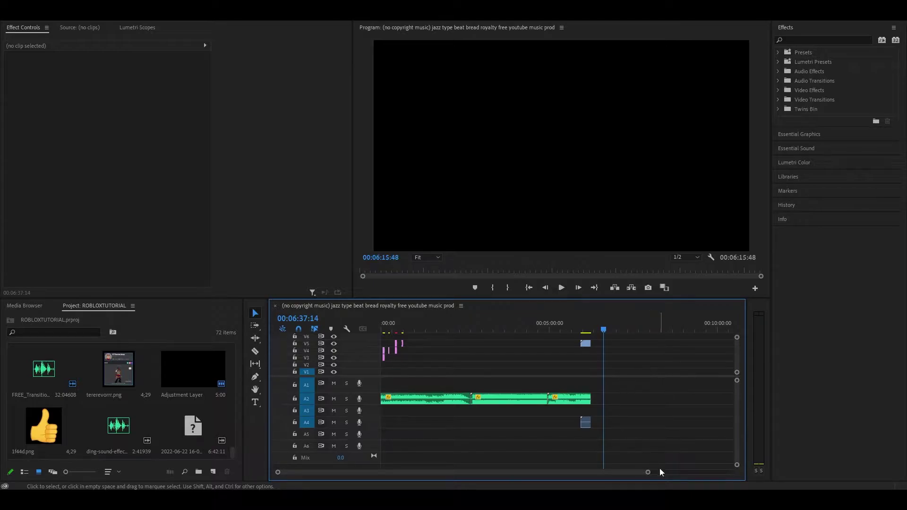
left_click_drag(647, 472, 435, 480)
left_click_drag(595, 439, 537, 416)
key("Delete")
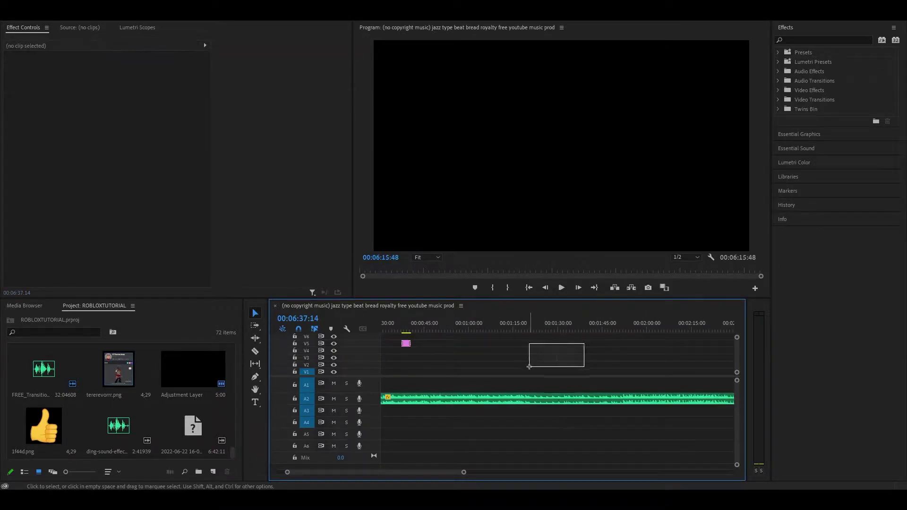
left_click_drag(463, 473, 614, 472)
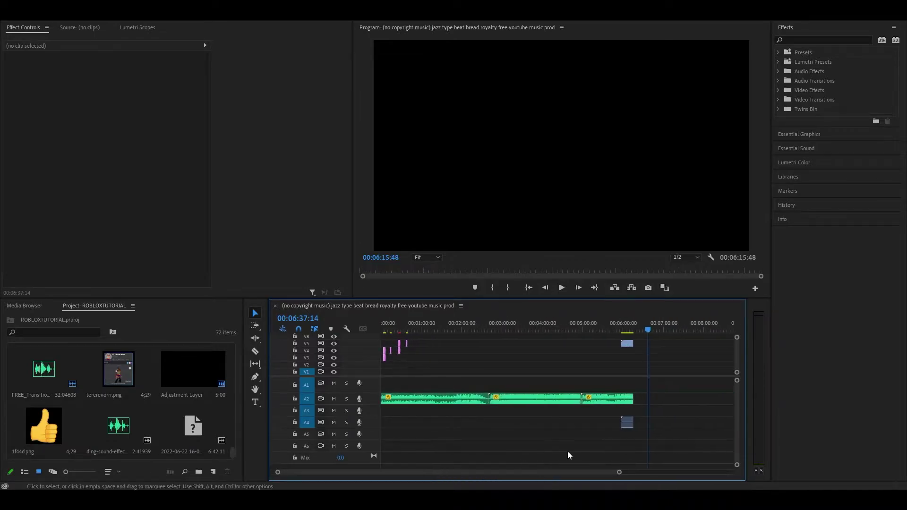
Delete the recording dated 2022-06-22 from the Premiere Pro project's media.
left_click(200, 438)
key("Delete")
left_click(432, 373)
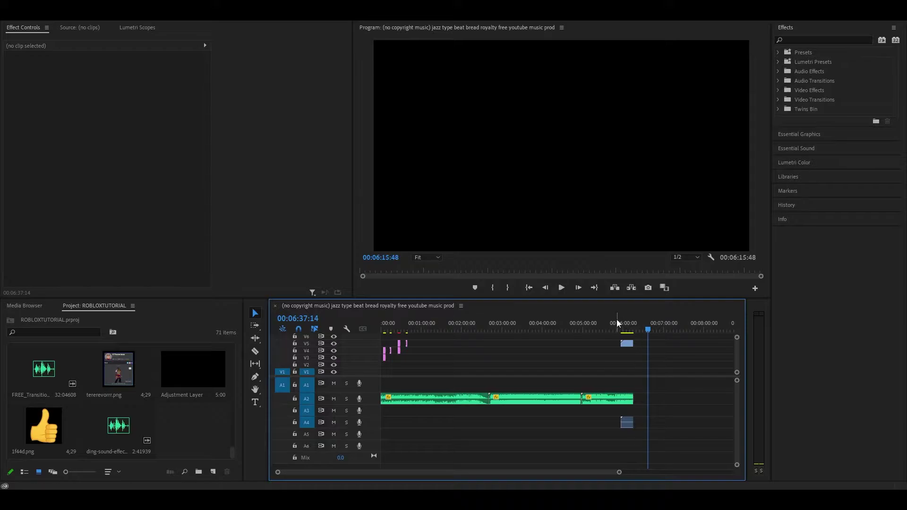
Scrub through the first minute of the sequence to examine its graphic clips and music track.
left_click_drag(614, 320, 474, 327)
mouse_move(401, 319)
left_mouse_down()
mouse_move(409, 319)
mouse_move(381, 318)
mouse_move(413, 319)
left_mouse_up()
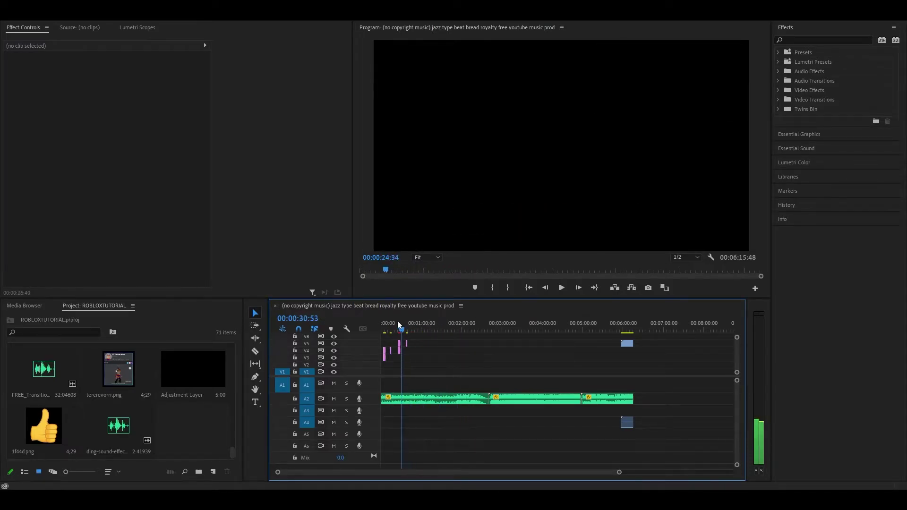
left_click_drag(573, 331, 458, 334)
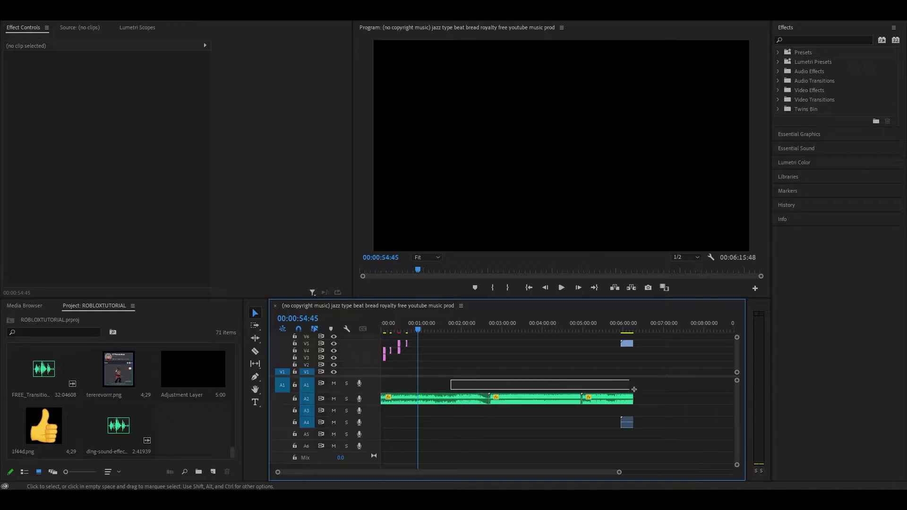
left_click_drag(639, 390, 636, 398)
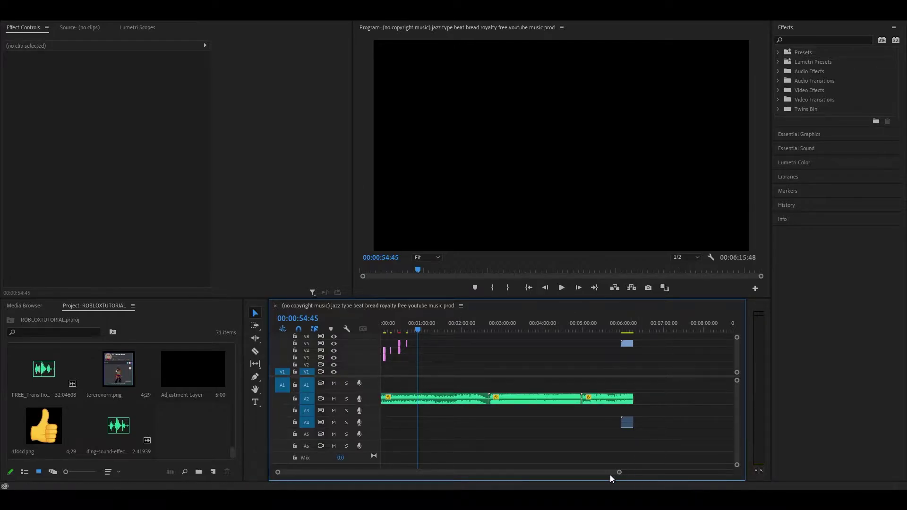
left_click_drag(618, 473, 369, 469)
left_click_drag(478, 331, 388, 331)
mouse_move(487, 325)
left_mouse_down()
mouse_move(515, 324)
mouse_move(495, 325)
left_mouse_up()
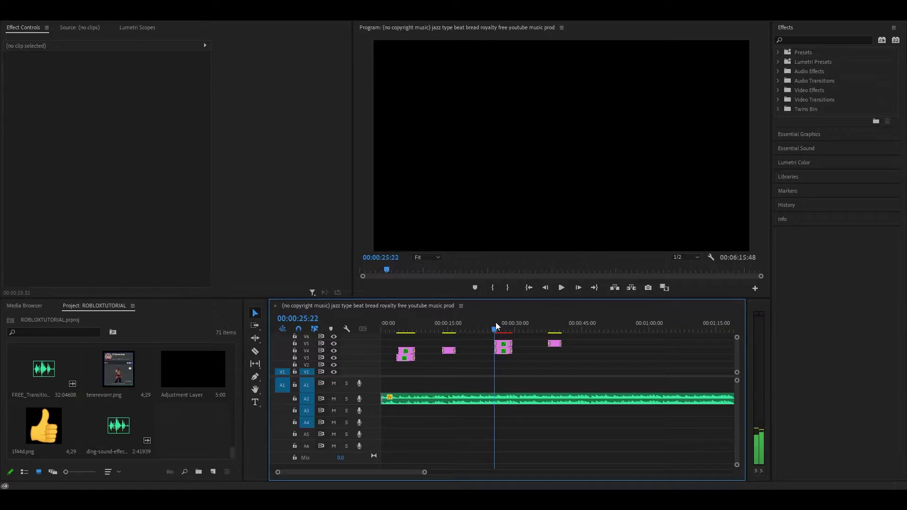
left_click(590, 325)
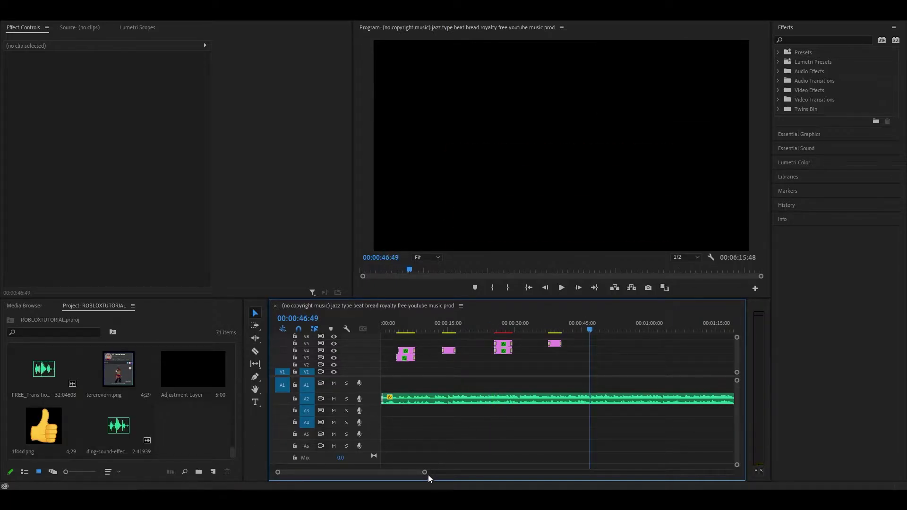
Add a text graphic reading TWINPALYZ to the sequence at 00:00:46:49.
left_click_drag(427, 472, 467, 477)
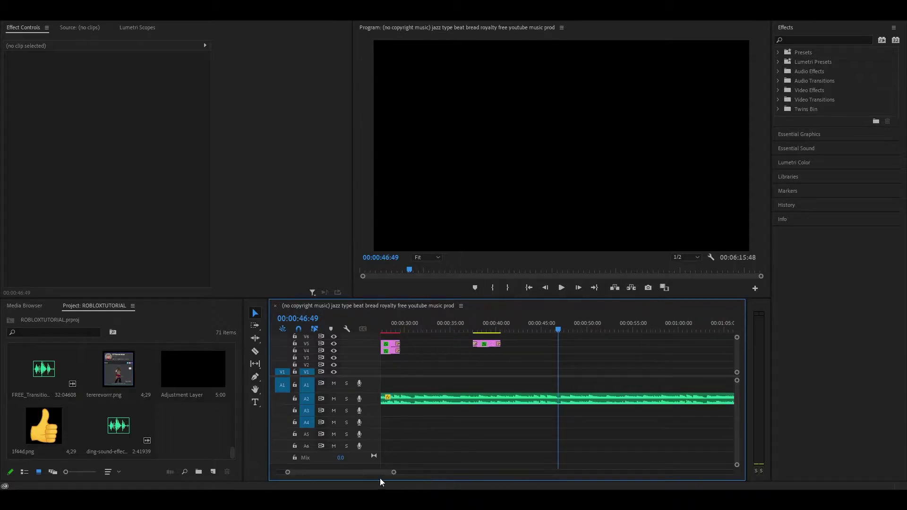
left_click_drag(376, 472, 379, 472)
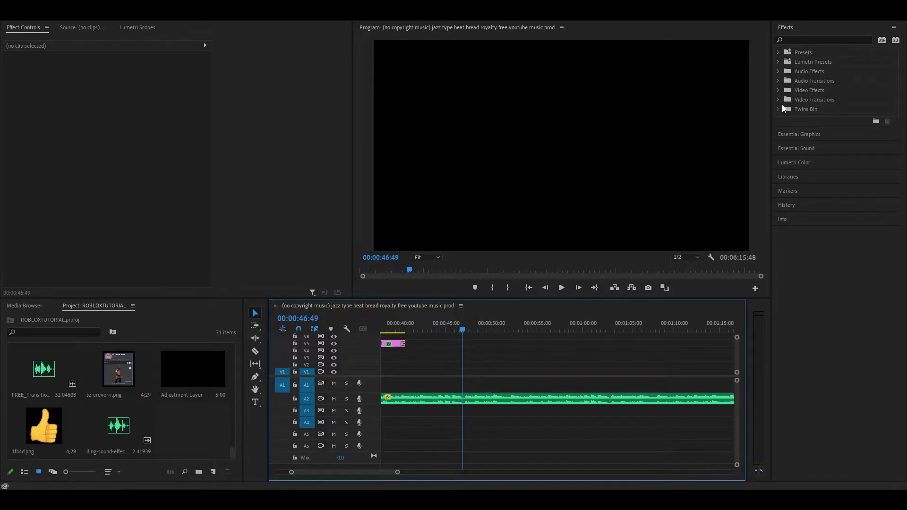
left_click(777, 52)
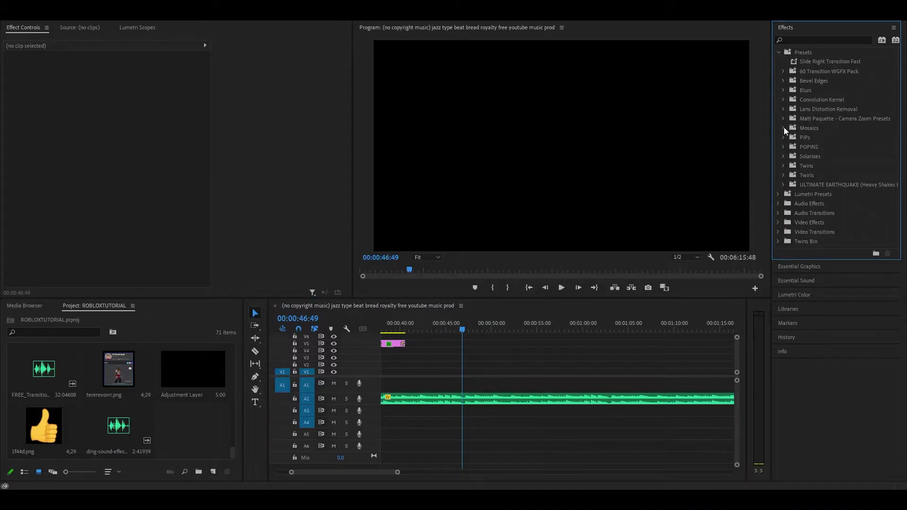
left_click(782, 148)
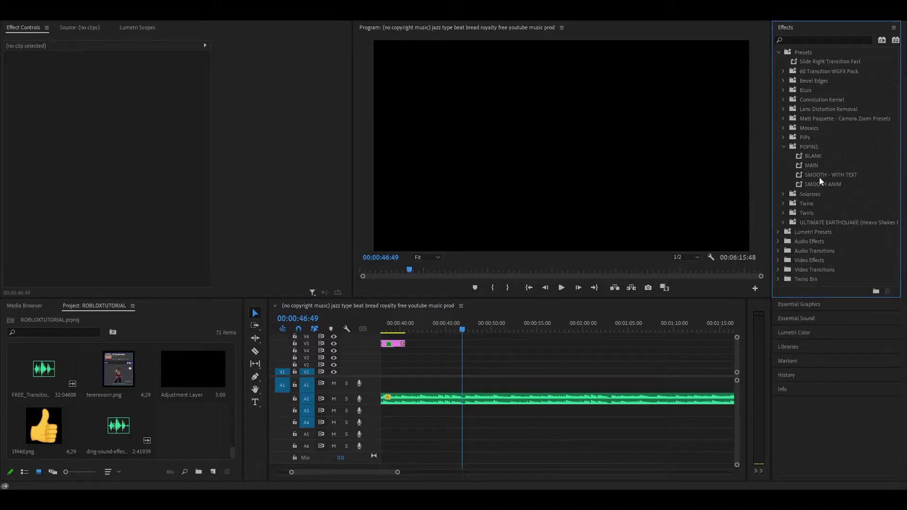
left_click(812, 165)
left_click(266, 400)
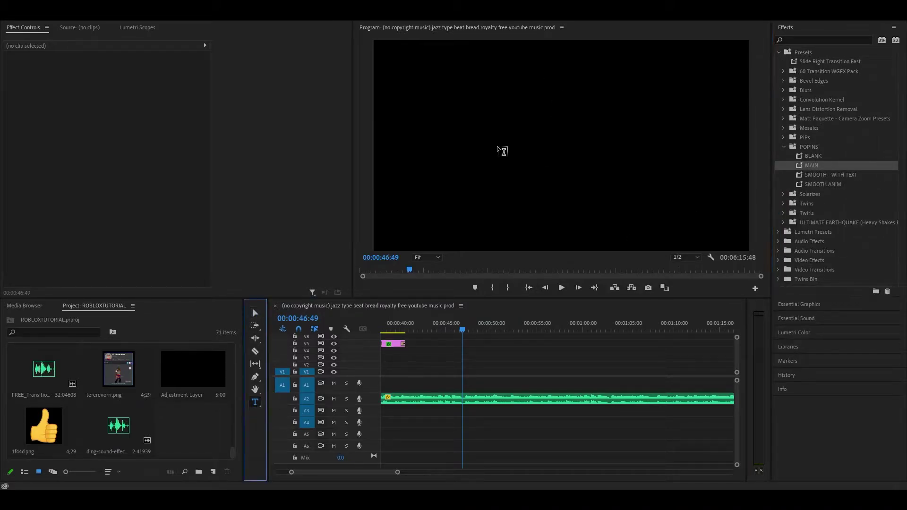
left_click(500, 144)
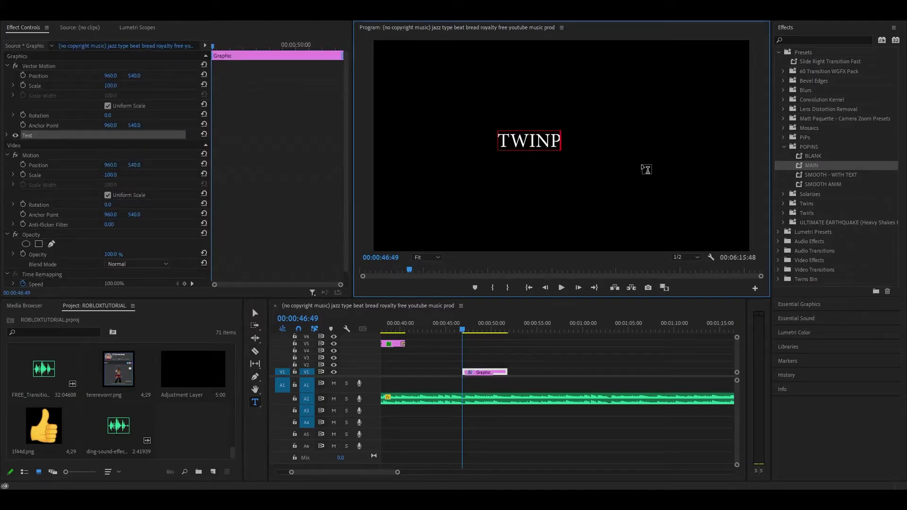
Apply the MAIN preset from POPINS to the text graphic and play back its pop-in animation.
left_click_drag(811, 166, 493, 376)
left_click(555, 87)
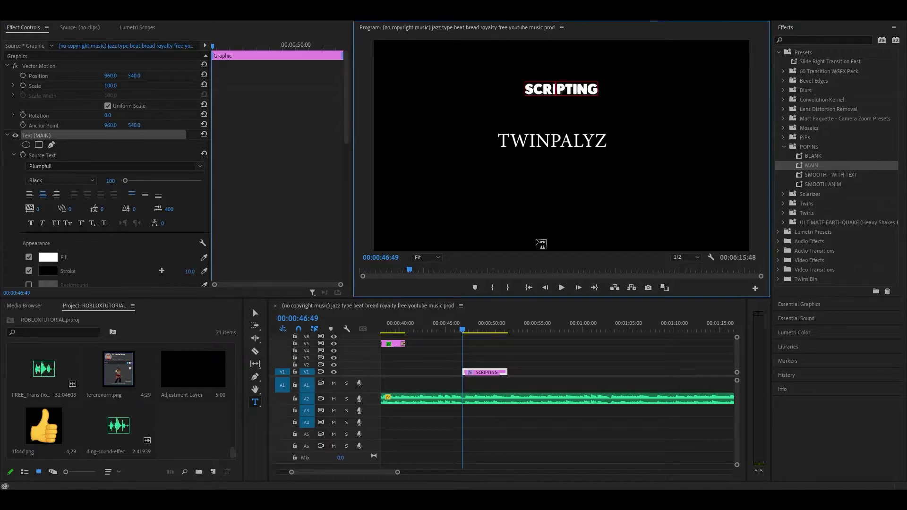
left_click(561, 288)
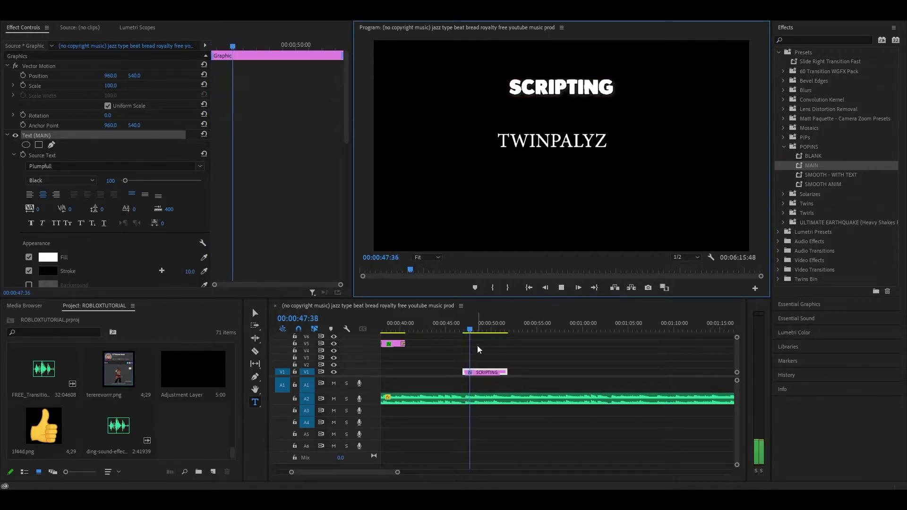
left_click(464, 329)
left_click(464, 329)
left_click(561, 287)
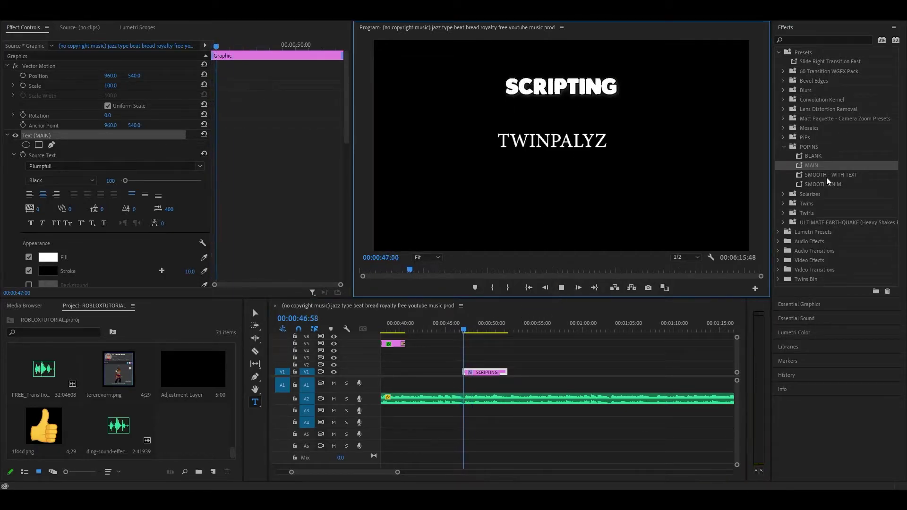
Apply the SMOOTH ANIM preset from POPINS to the same graphic and play back the animation.
left_click_drag(650, 274, 486, 372)
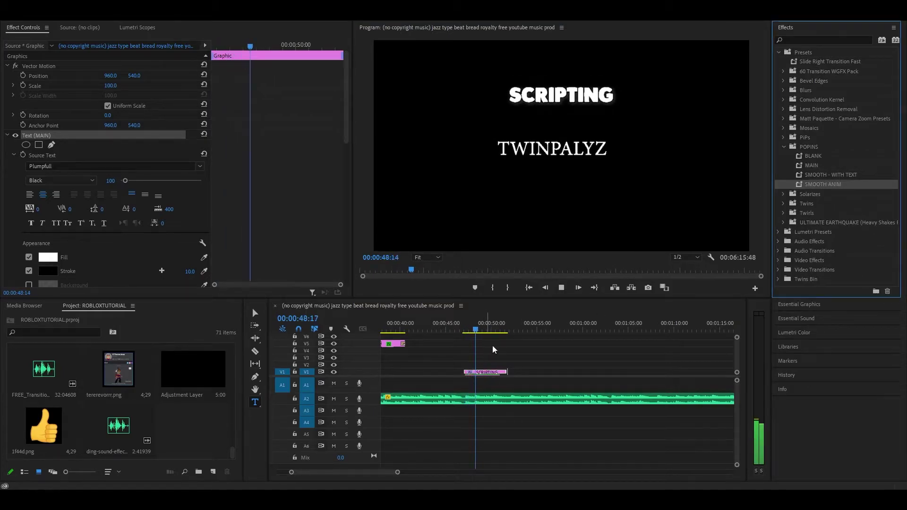
left_click(561, 289)
left_click(482, 330)
left_click(458, 329)
left_click(561, 287)
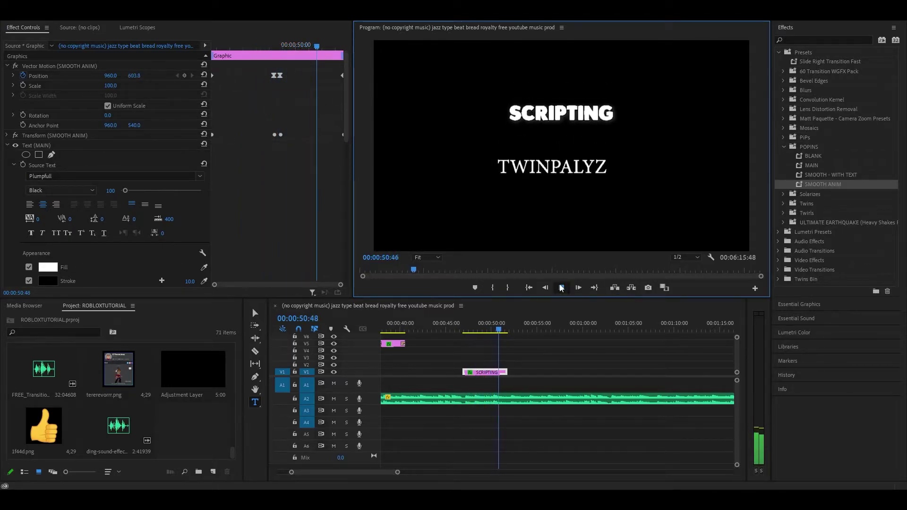
key("space")
Delete the demonstration text graphic from track V1.
left_click(255, 313)
left_click(499, 373)
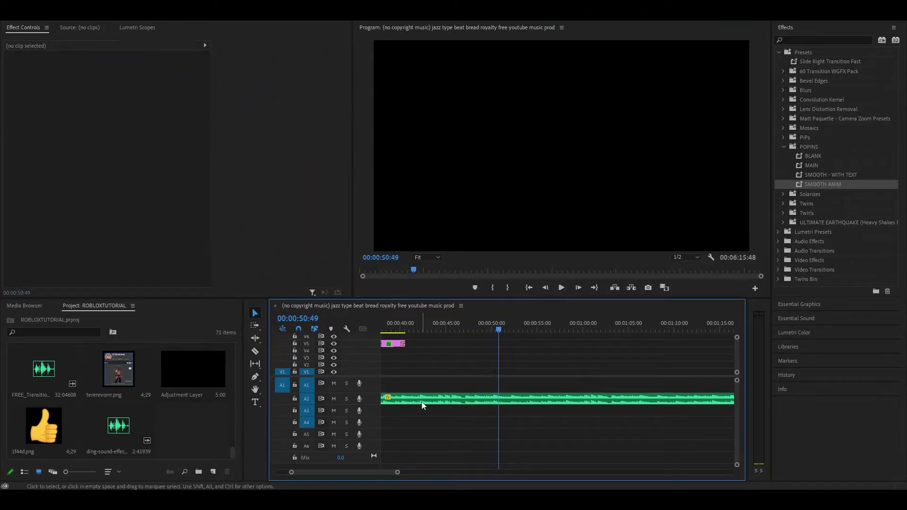
Look through the ROBLOXTUTORIAL project's media items and the full extent of the music sequence.
left_click_drag(387, 471, 495, 472)
scroll(157, 427, "up", 6)
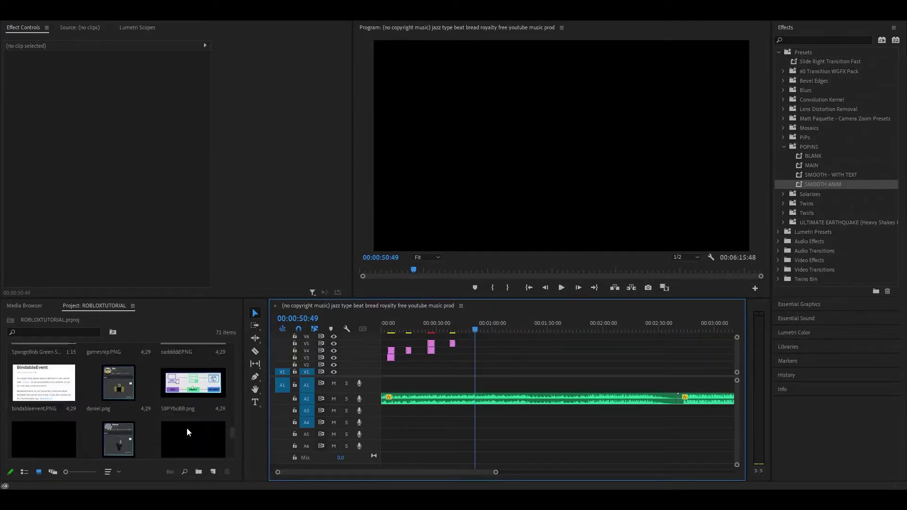
scroll(112, 432, "down", 5)
scroll(138, 421, "down", 6)
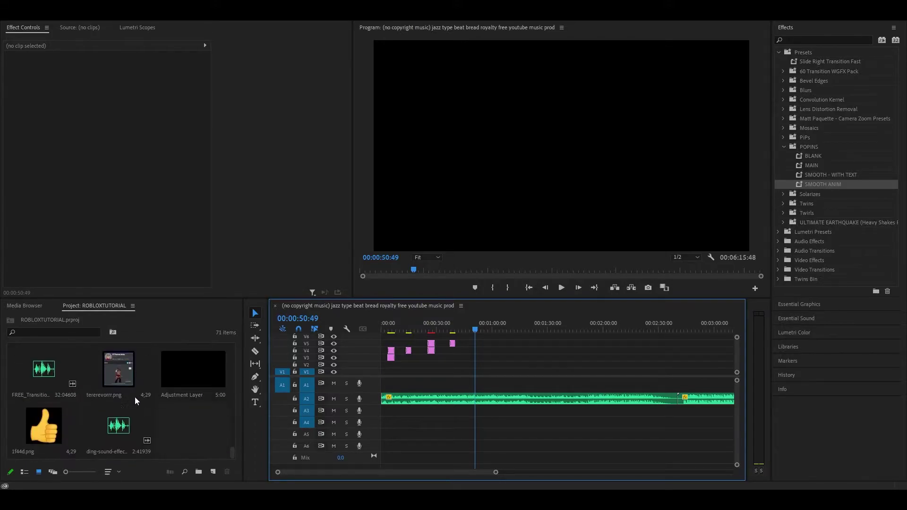
scroll(145, 417, "up", 5)
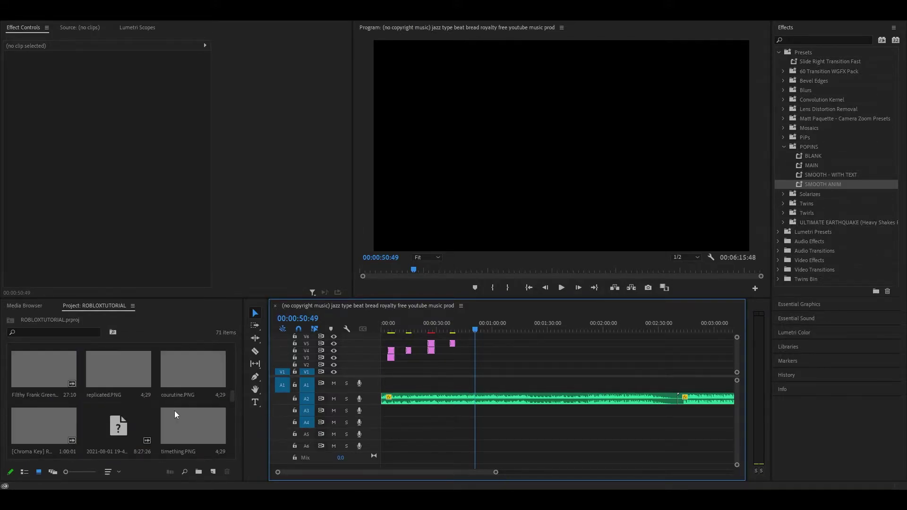
scroll(156, 403, "down", 5)
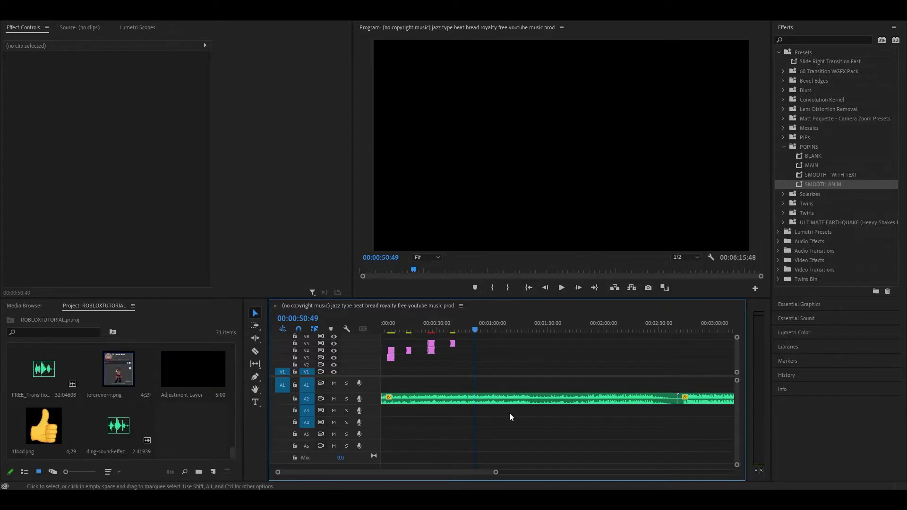
left_click_drag(495, 473, 655, 469)
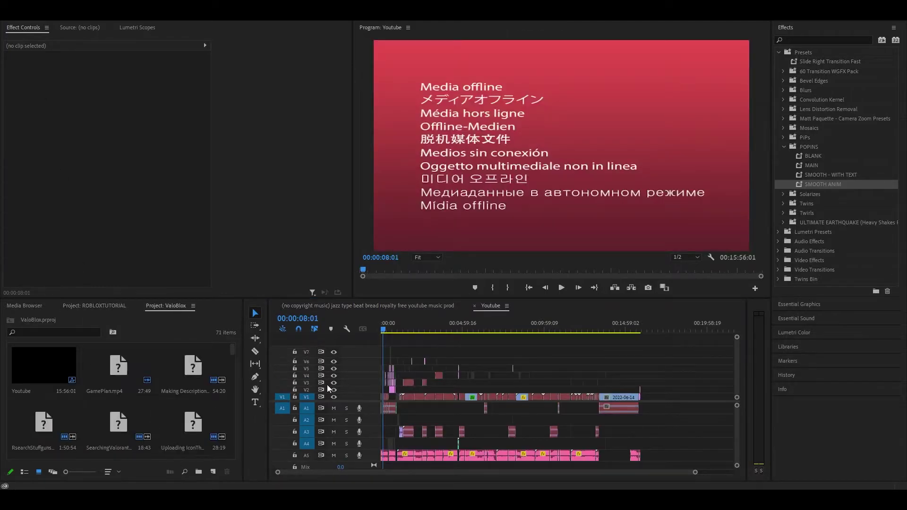
Examine the track layout of the ValoBlox project's Youtube sequence and return the playhead to 00:00:00:00.
left_click_drag(697, 473, 404, 475)
left_click_drag(341, 472, 523, 464)
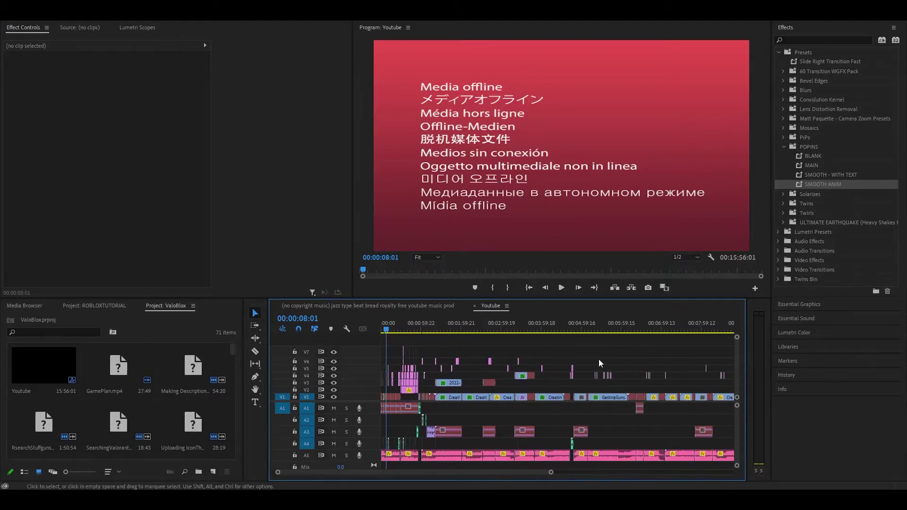
left_click_drag(392, 329, 328, 313)
left_click_drag(550, 474, 330, 470)
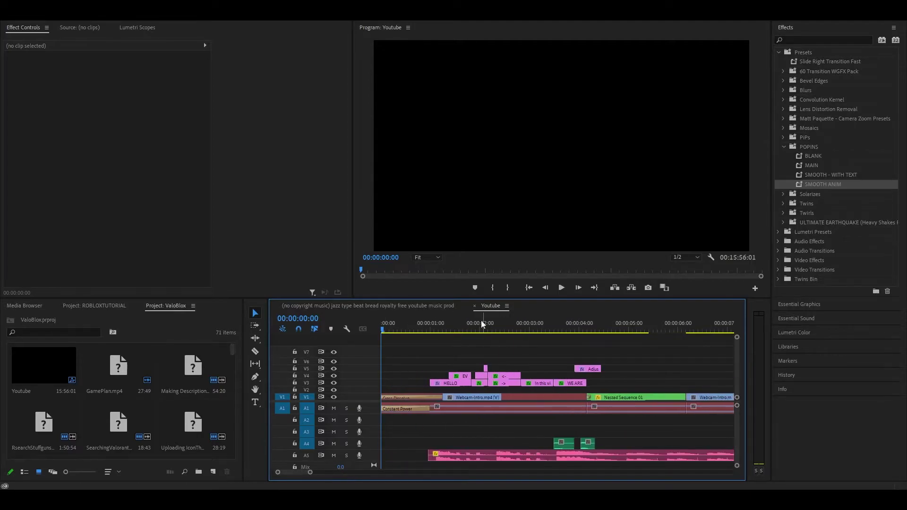
Scrub the opening of the Youtube sequence and review the hammer image's position and rotation keyframes around 00:00:11:17.
left_click_drag(460, 317, 691, 358)
left_click_drag(310, 474, 348, 471)
left_click(456, 326)
left_click_drag(453, 327, 424, 336)
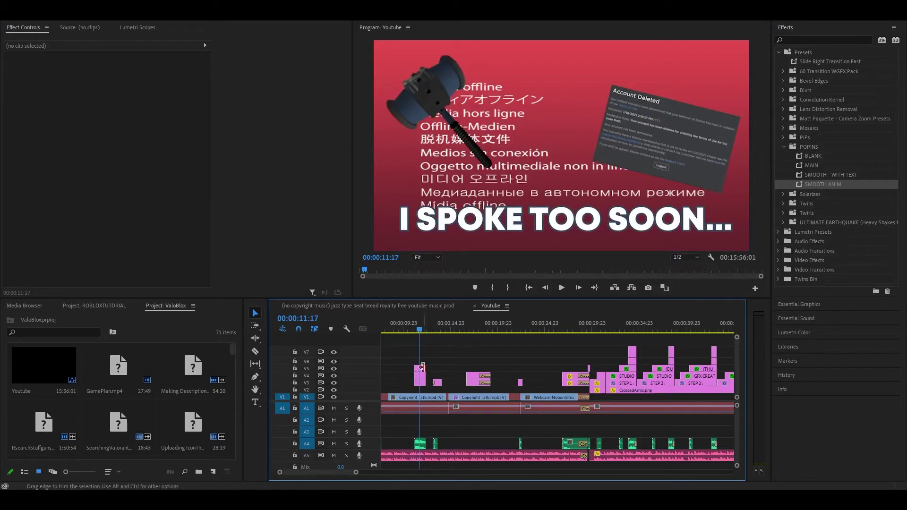
left_click(419, 382)
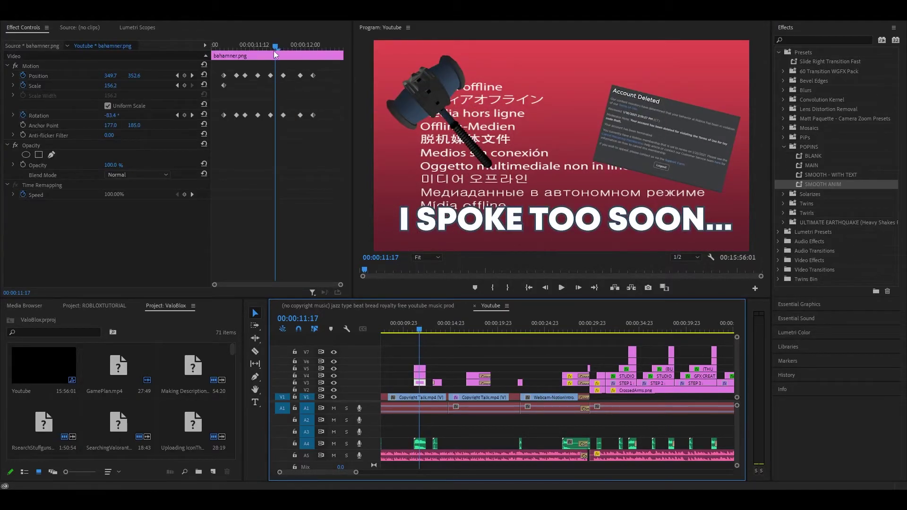
left_click_drag(275, 52, 318, 77)
Scrub through the rest of the Youtube sequence, from the STEP titles to the SUBSCRIBE end title at 00:15:55:04.
left_click_drag(444, 330, 676, 339)
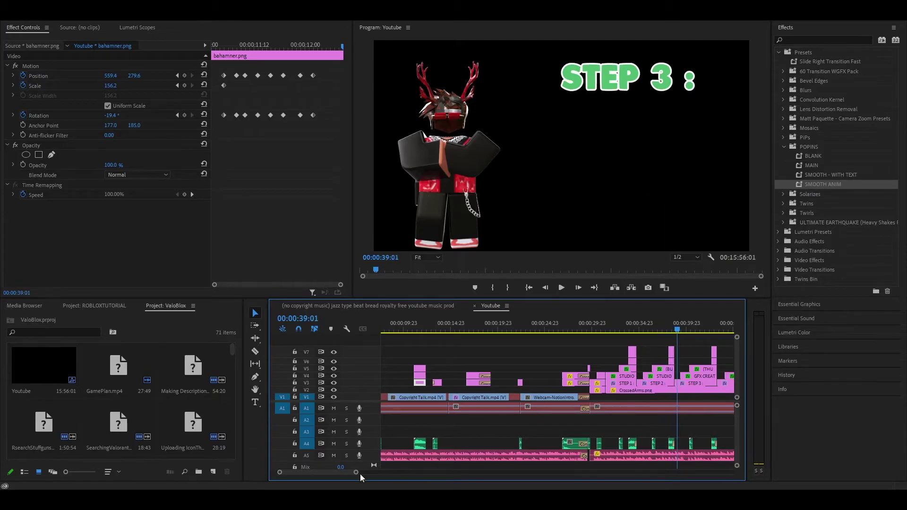
left_click_drag(356, 472, 410, 472)
left_click_drag(422, 326, 594, 341)
left_click_drag(434, 472, 485, 476)
left_click_drag(449, 330, 579, 335)
left_click_drag(504, 473, 661, 473)
left_click_drag(573, 323, 535, 323)
left_click_drag(636, 325, 690, 331)
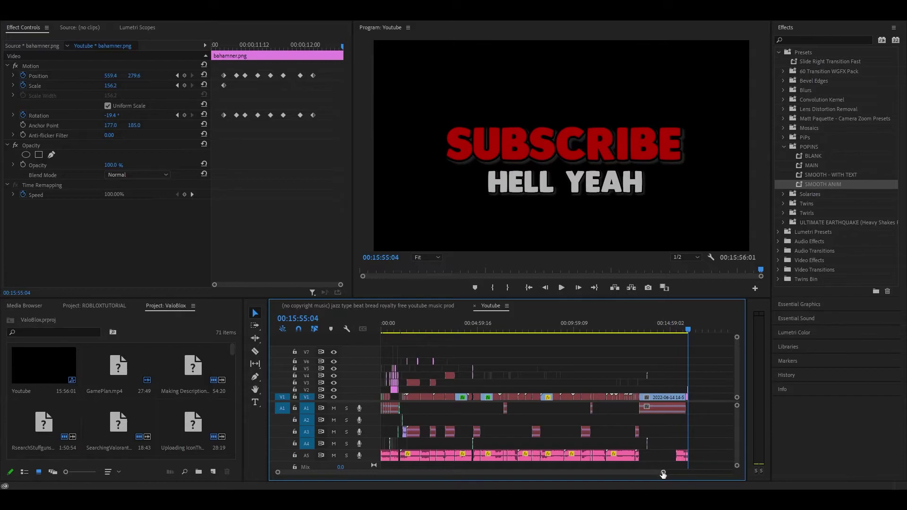
left_click_drag(662, 471, 296, 467)
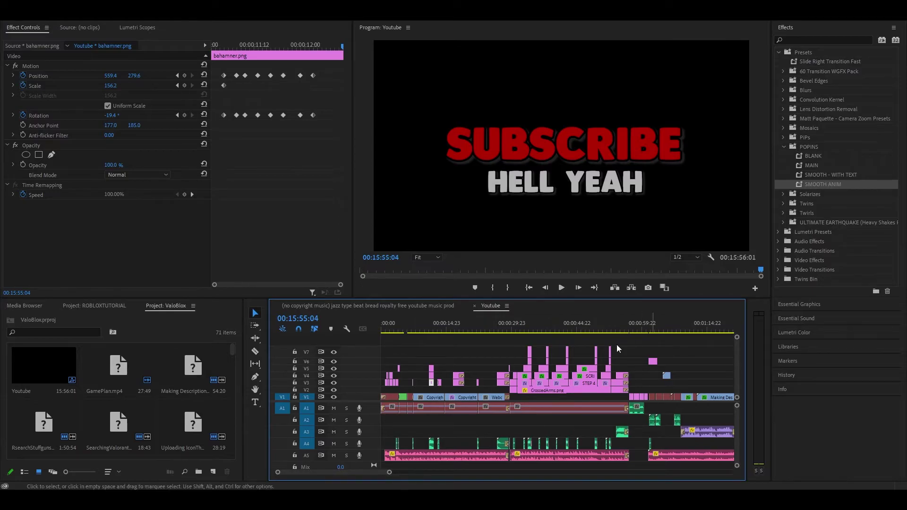
left_click_drag(388, 472, 703, 472)
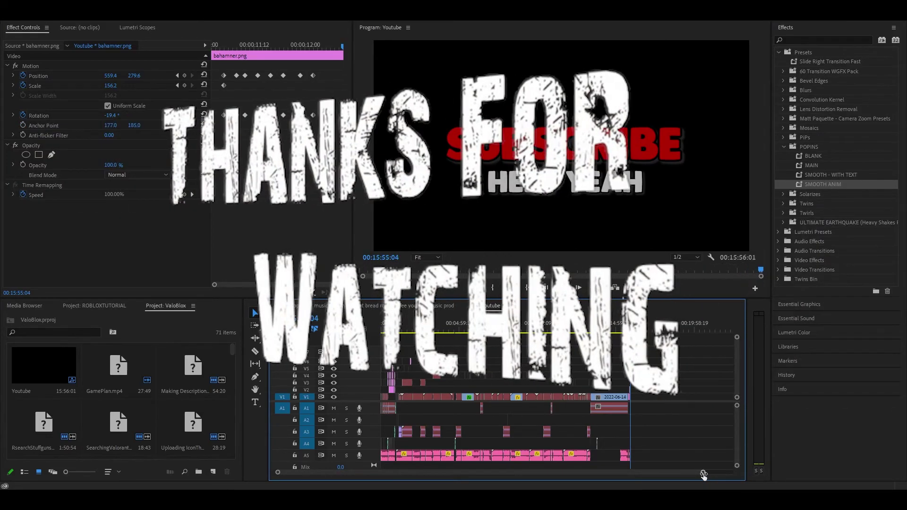
left_click_drag(703, 473, 380, 459)
left_click_drag(460, 471, 730, 473)
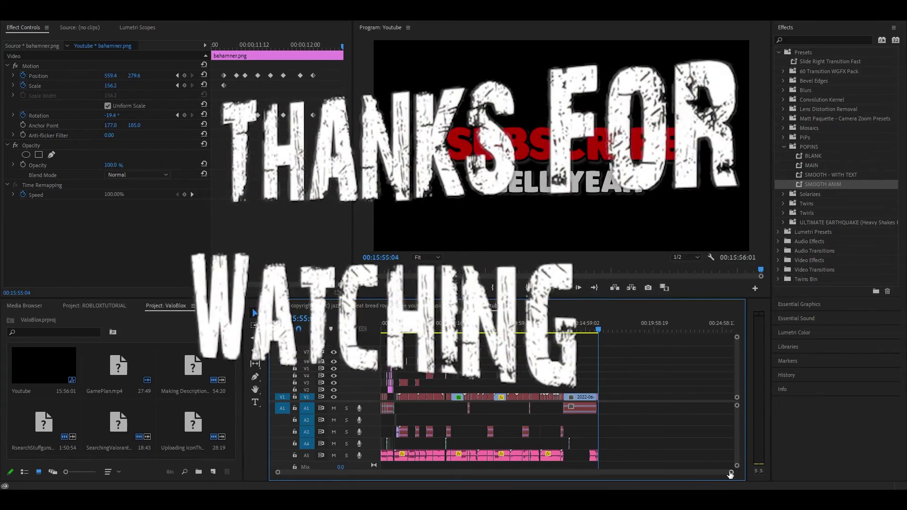